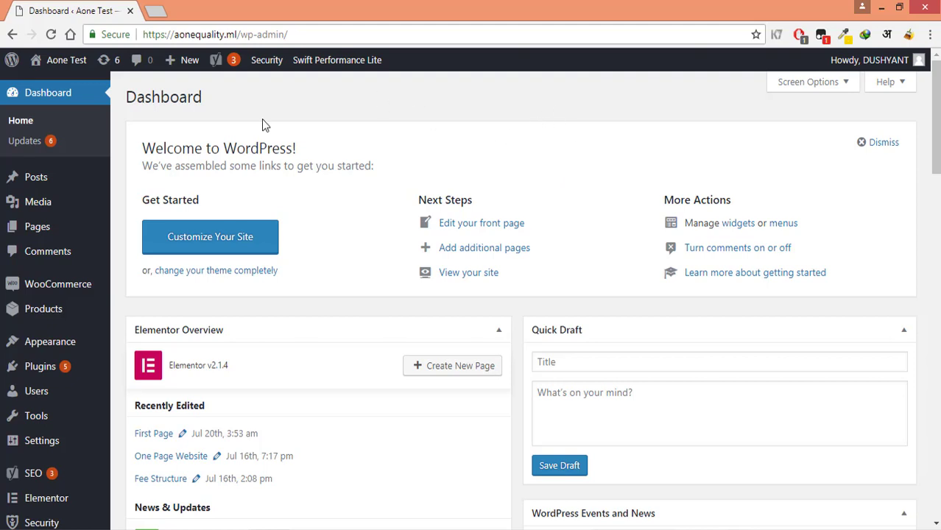
Open online shopping sites such as Paytm and Amazon.in in new tabs and look over the Amazon home page.
click(155, 13)
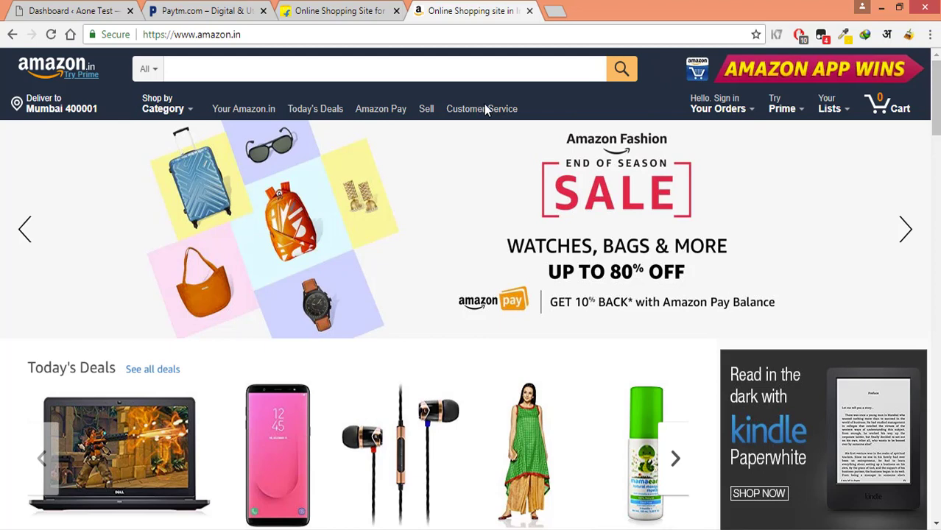
scroll(437, 290, down, 3)
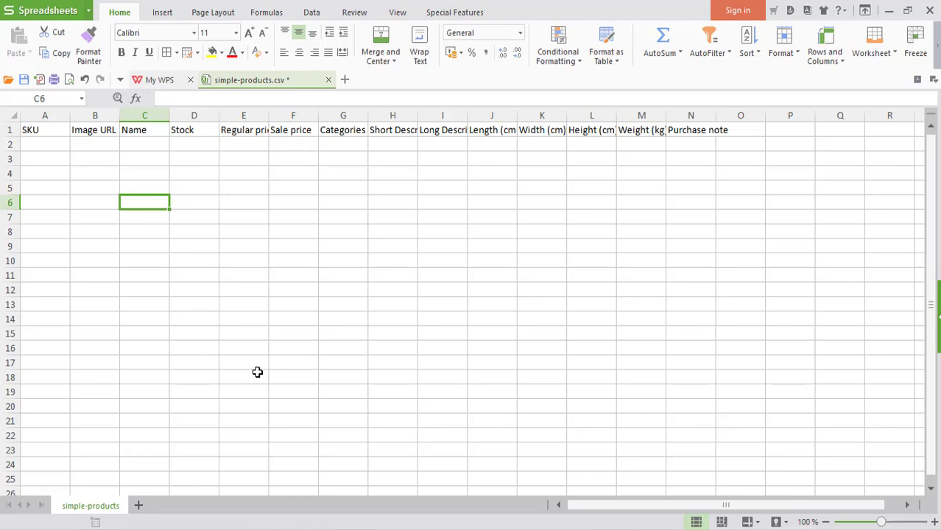
Fill SKUs 21-1 to 21-3 into A2:A4 and paste the Paytm Mall pink lock's image address into B2.
click(42, 145)
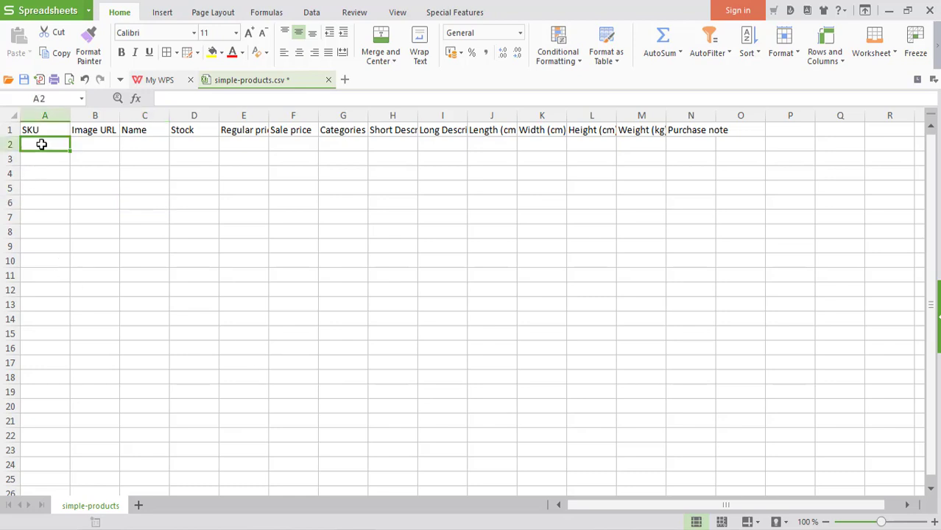
key(alt+Tab)
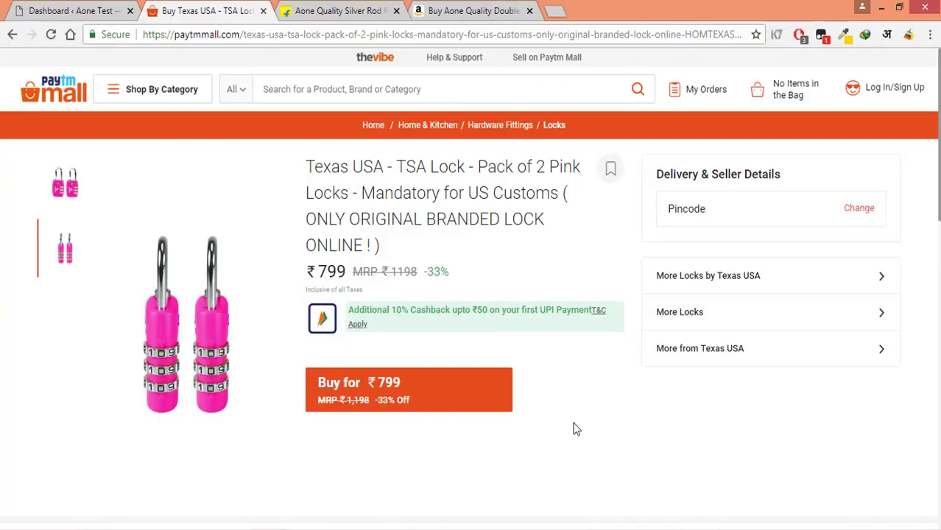
right_click(163, 298)
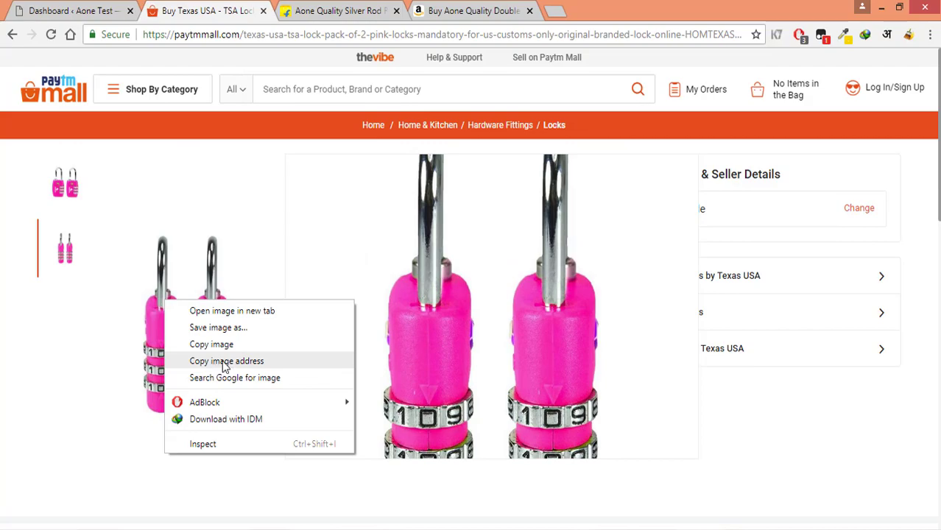
click(225, 361)
key(alt+Tab)
click(85, 143)
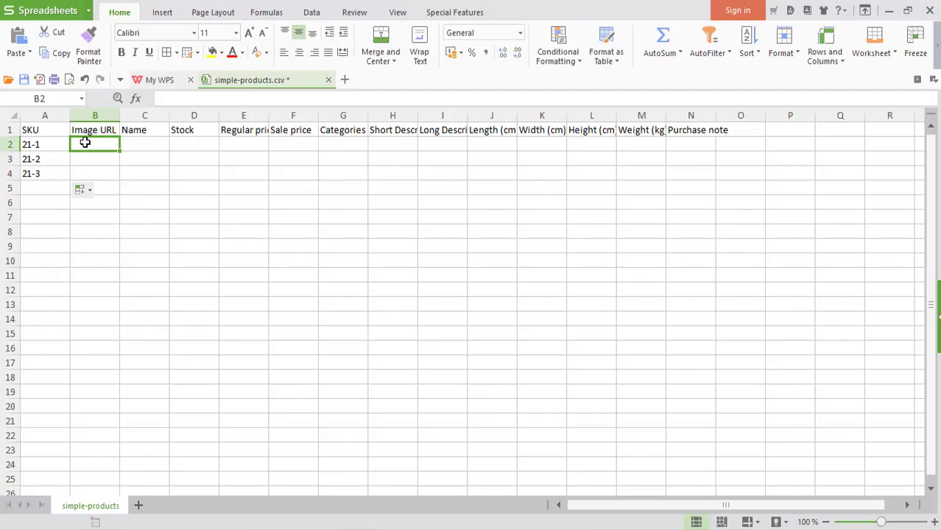
right_click(85, 142)
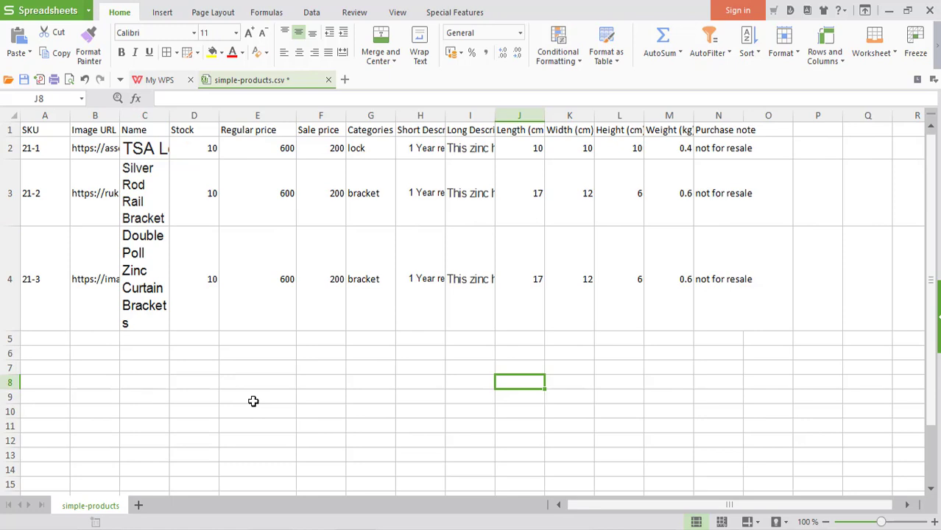
Save the completed simple-products.csv spreadsheet and switch back to the browser.
click(24, 79)
click(407, 325)
click(280, 527)
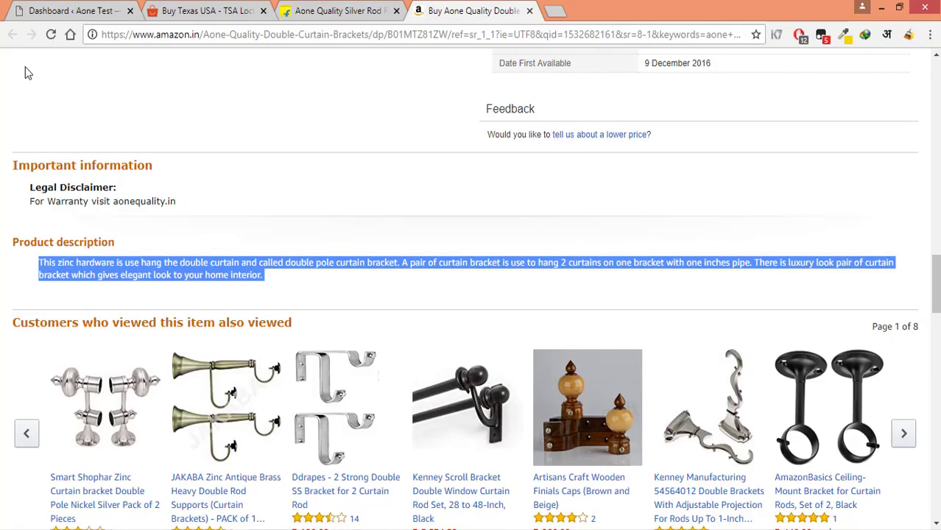
Open the CSV product importer from the WordPress site's Products page.
click(44, 10)
scroll(363, 338, down, 1)
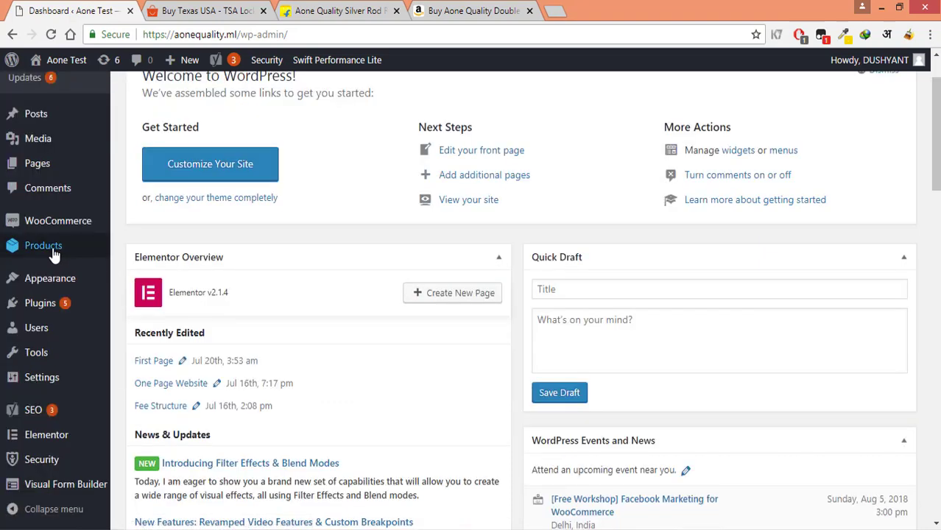
click(28, 251)
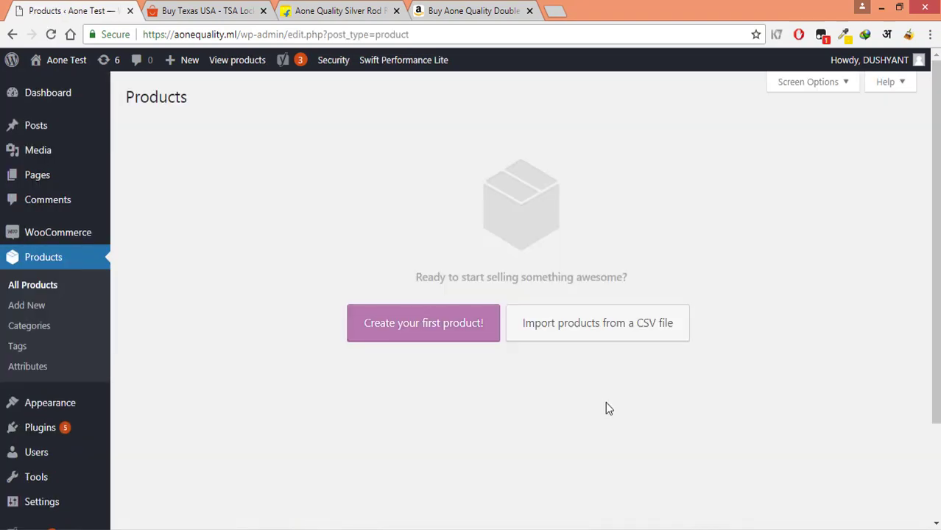
click(594, 332)
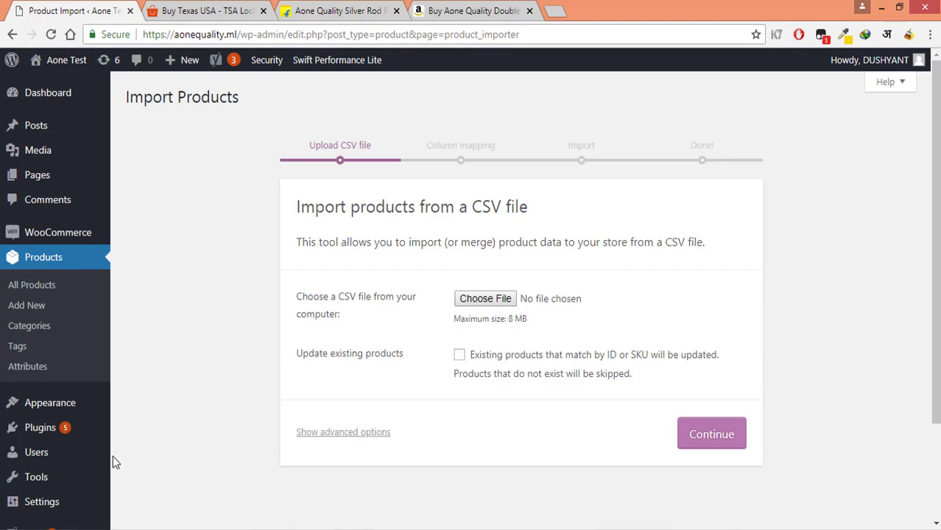
Supply simple-products.csv from the Catalogue Test folder as the import file and continue to the column mapping.
key(alt+Tab)
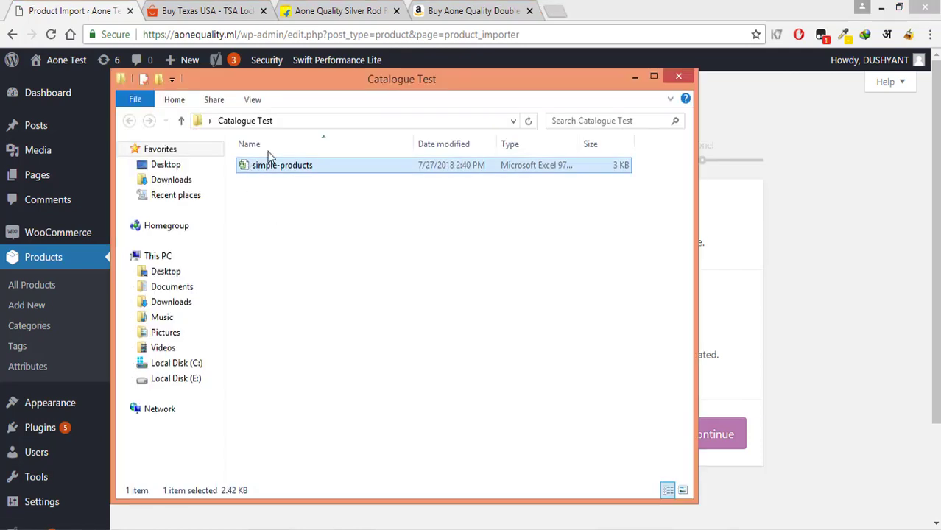
drag(371, 95, 151, 98)
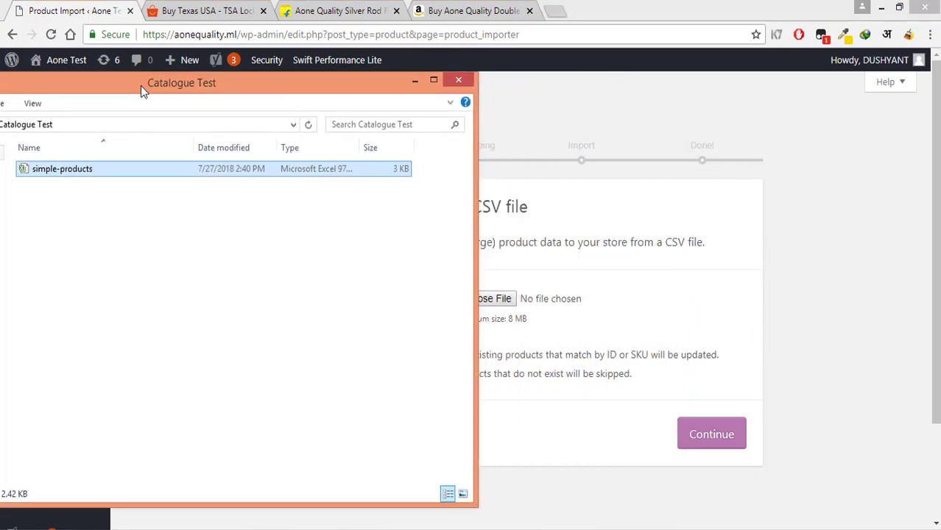
drag(38, 171, 517, 308)
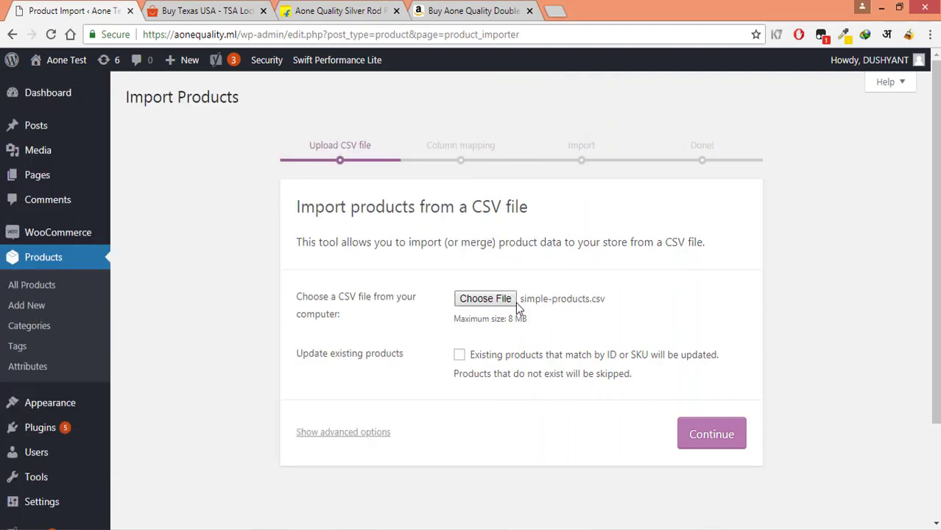
click(718, 442)
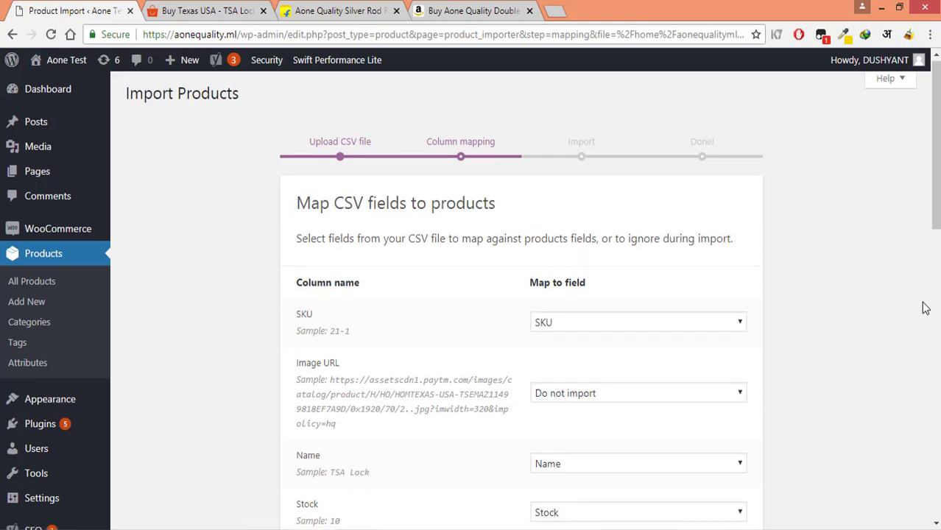
Map the Image URL column to the Images product field.
scroll(892, 323, down, 2)
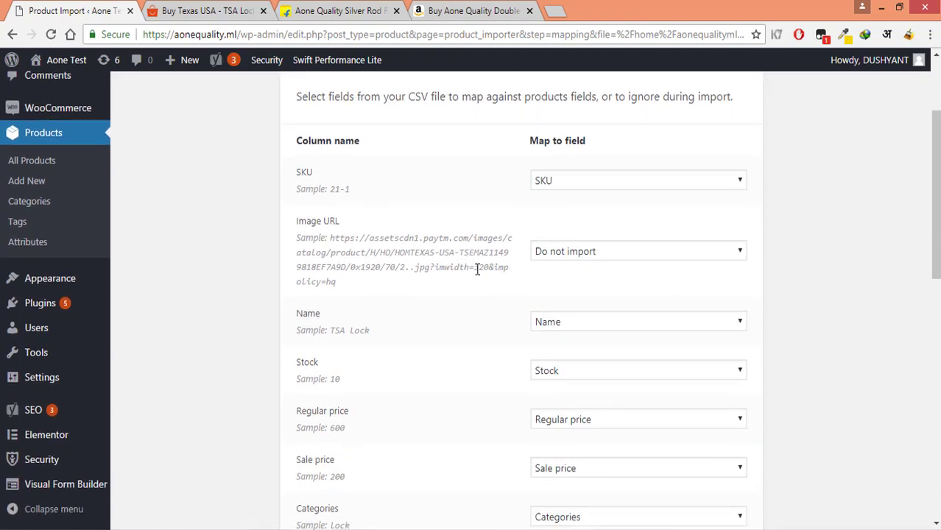
click(563, 257)
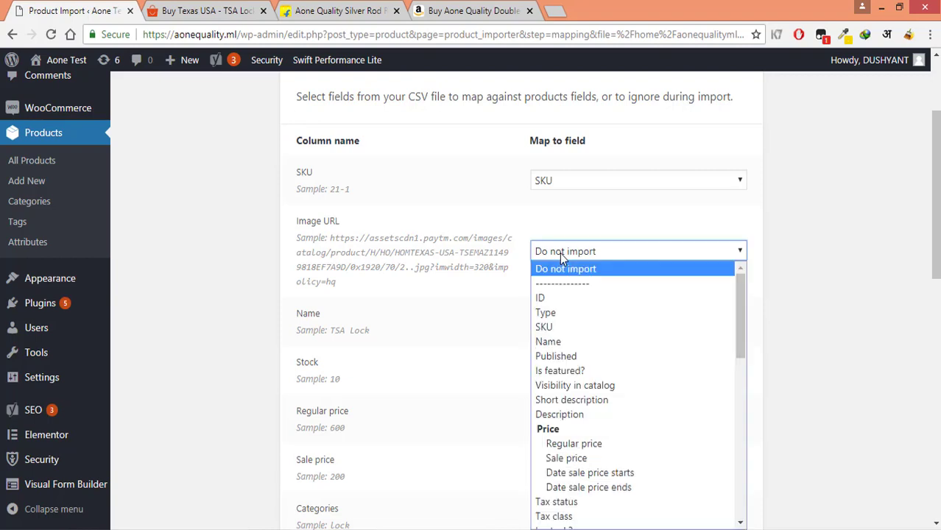
key(i)
key(i)
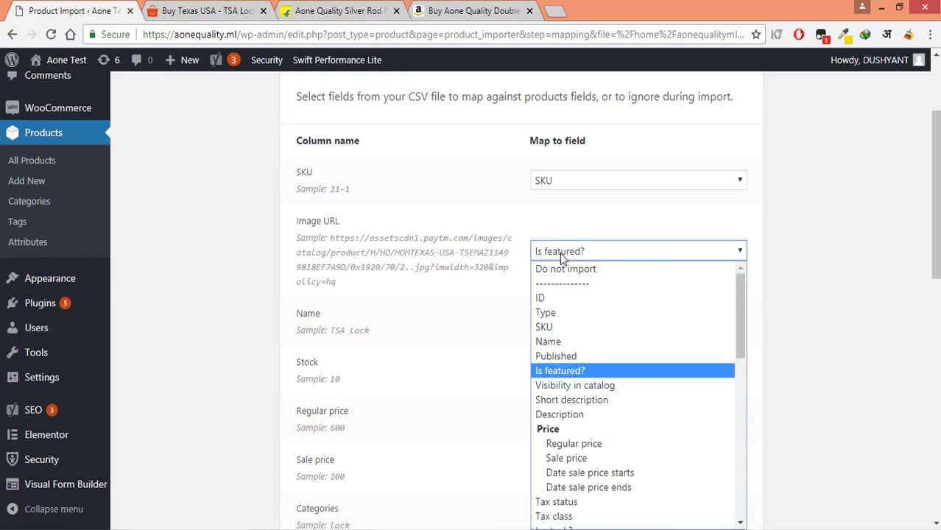
key(i)
key(i)
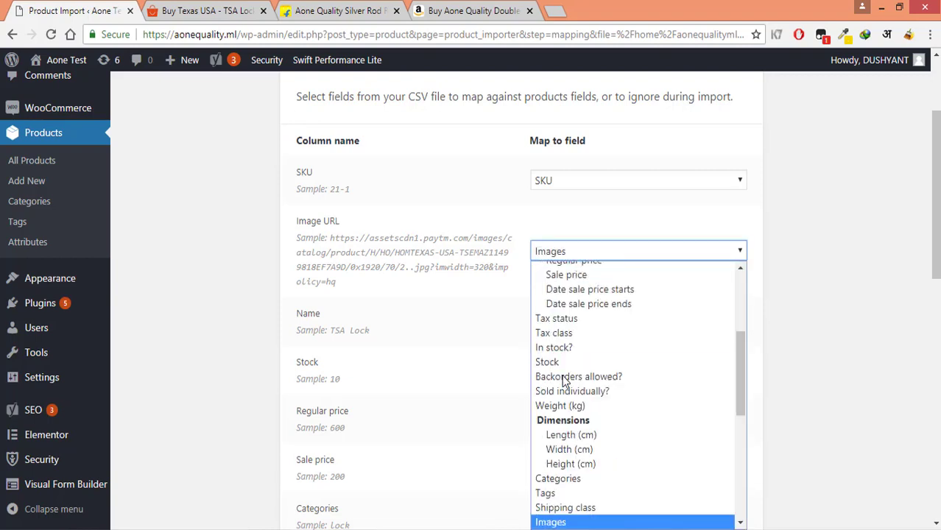
click(564, 523)
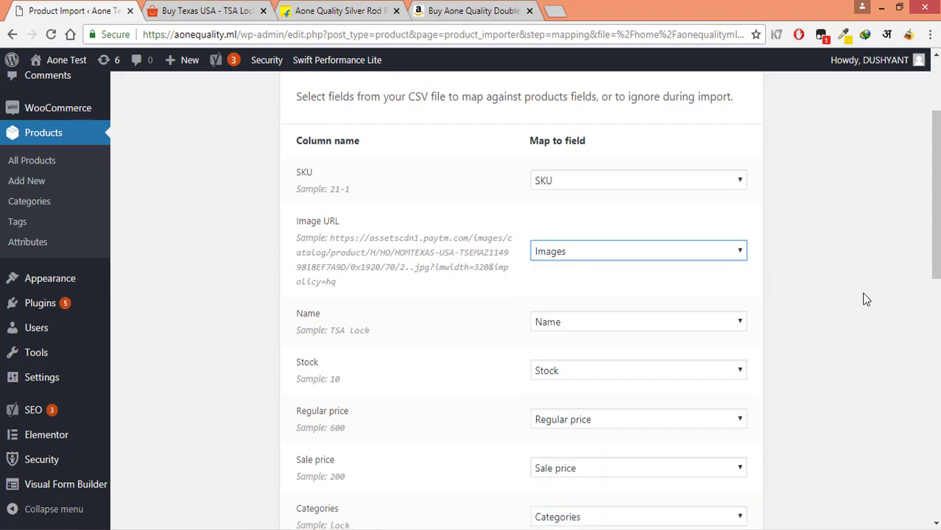
Map the Long Description column to the Description field and run the product importer.
scroll(865, 298, down, 3)
scroll(889, 316, down, 3)
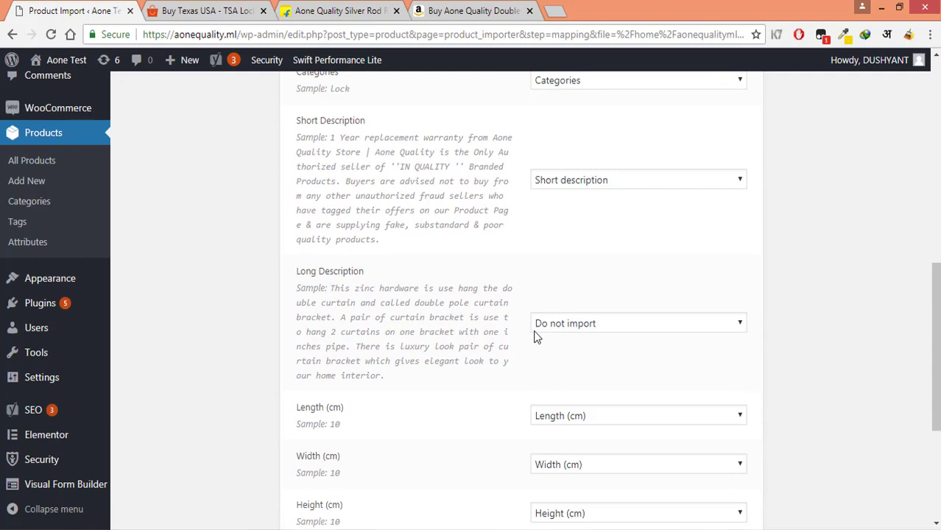
click(581, 332)
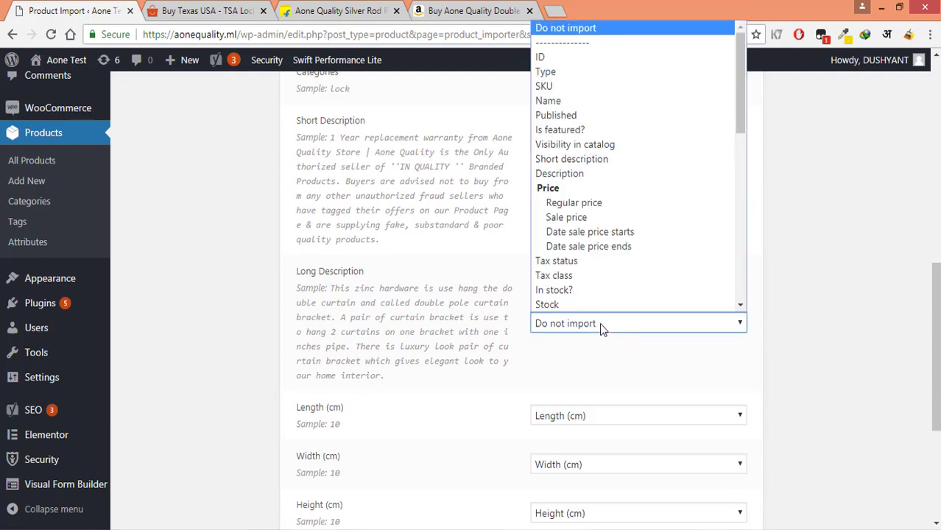
click(574, 174)
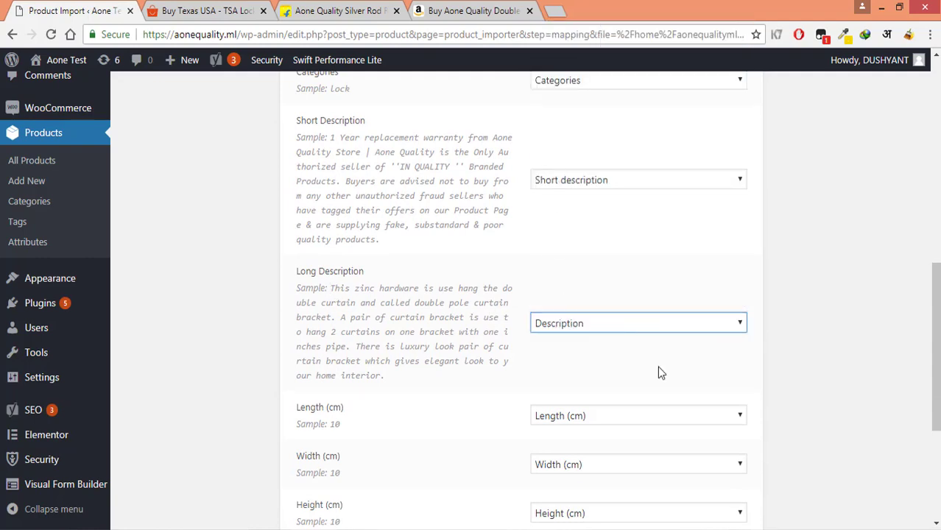
click(813, 364)
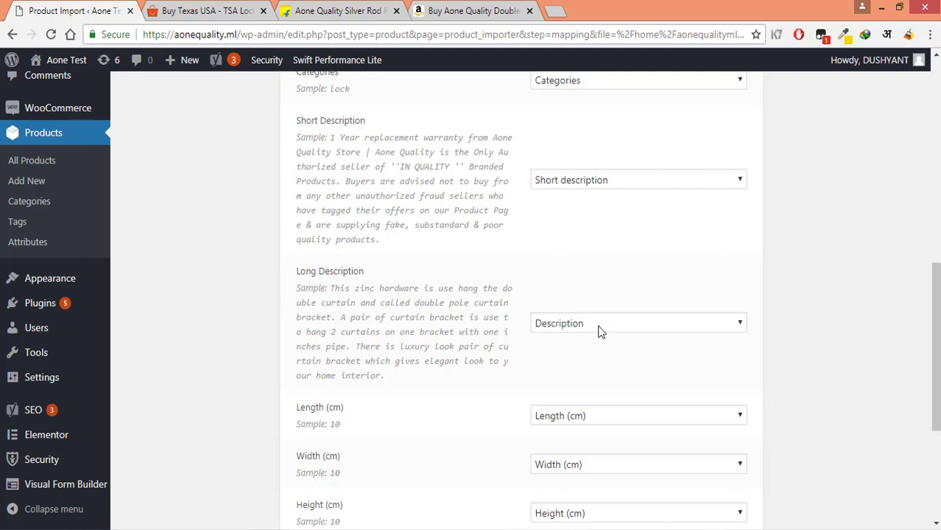
scroll(807, 357, down, 3)
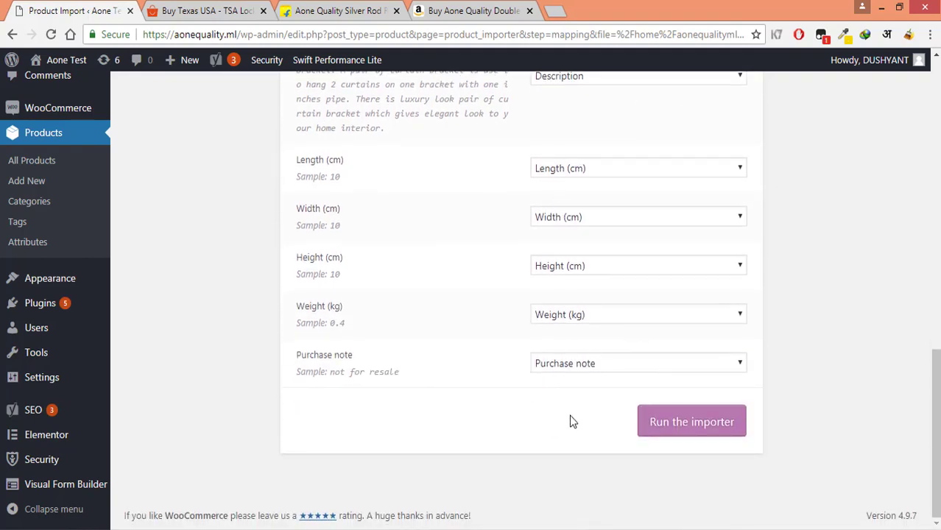
click(690, 439)
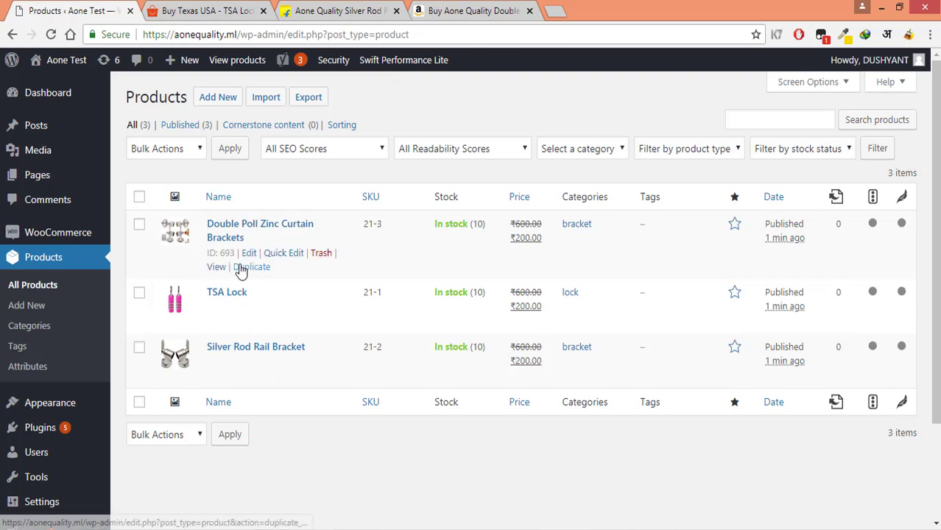
View the imported products' store pages in new tabs and examine their images, prices and descriptions.
right_click(219, 268)
click(245, 279)
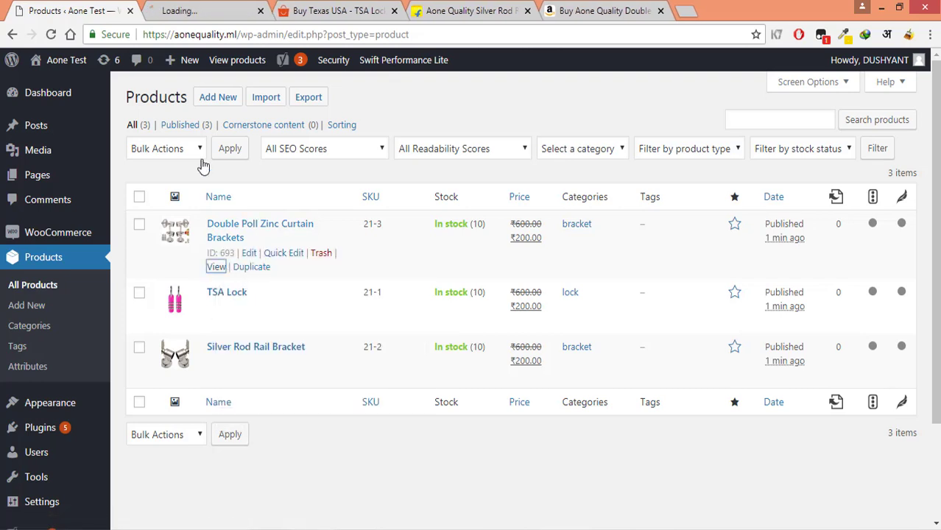
click(190, 12)
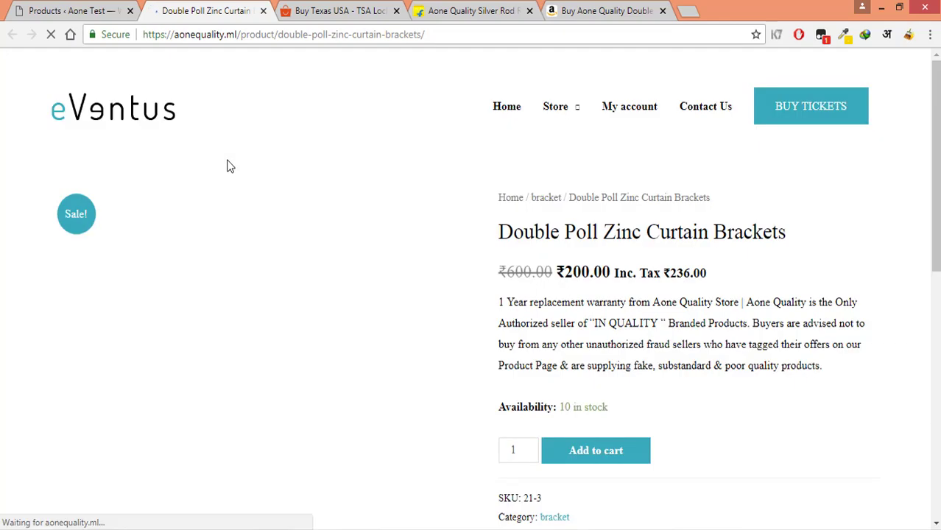
scroll(809, 274, down, 4)
scroll(810, 274, up, 2)
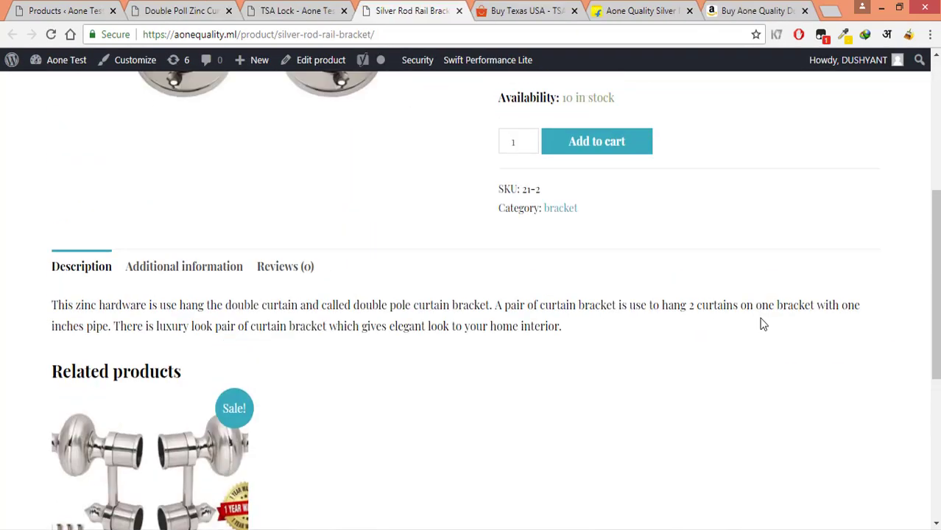
scroll(762, 324, up, 5)
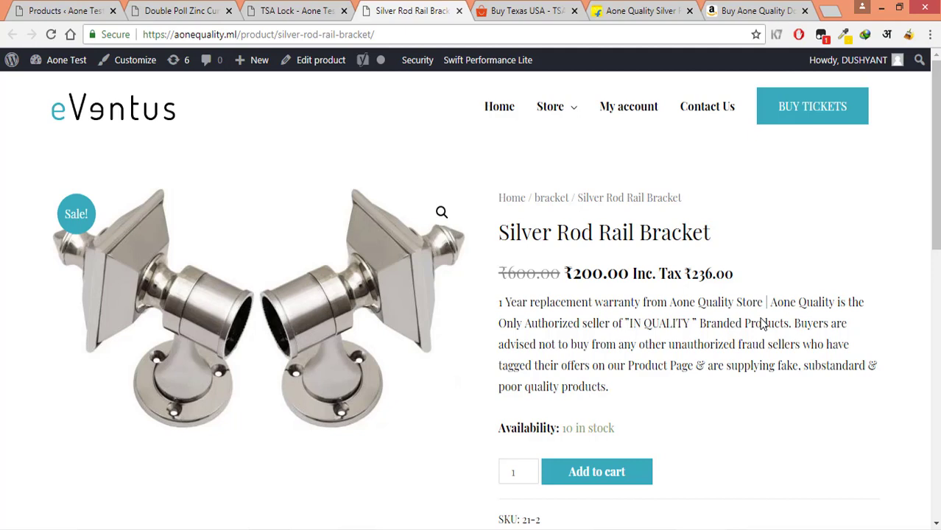
Open the WooCommerce orders list from the site's Add Plugins page.
key(alt+Tab)
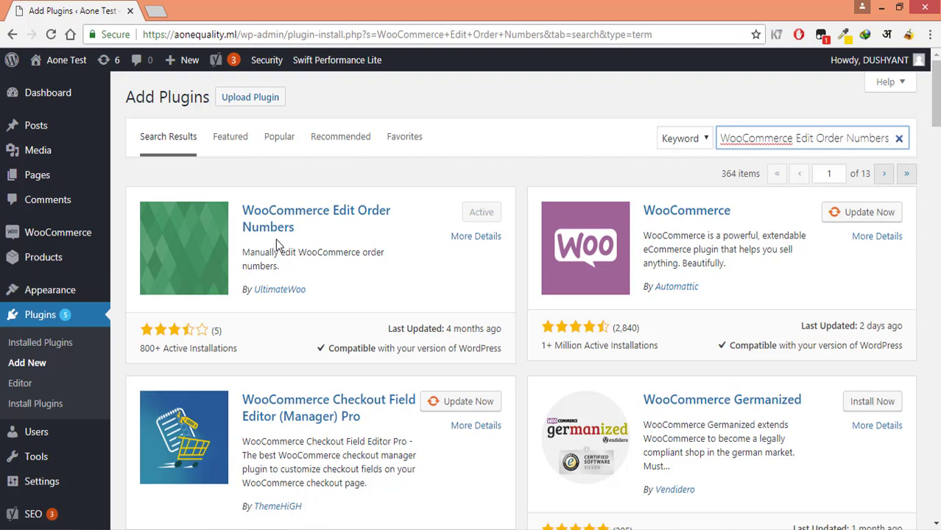
mouse_move(17, 231)
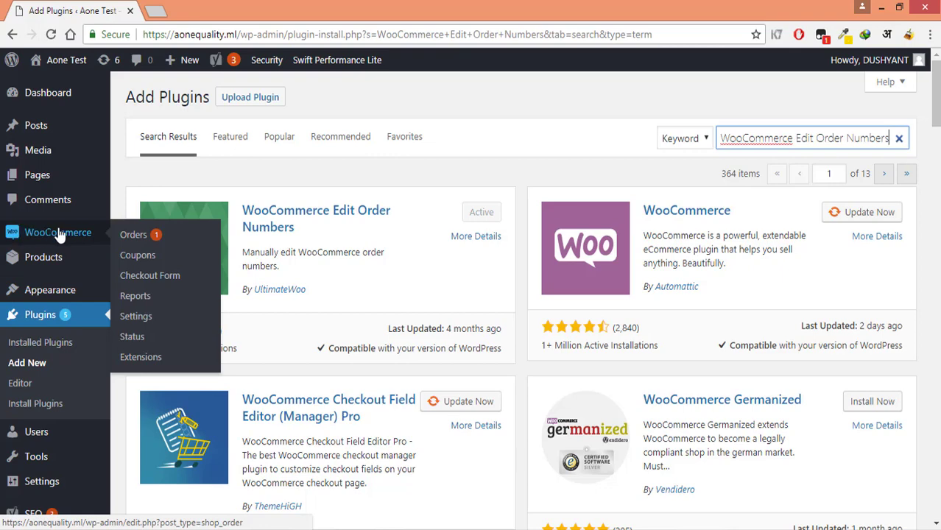
click(133, 235)
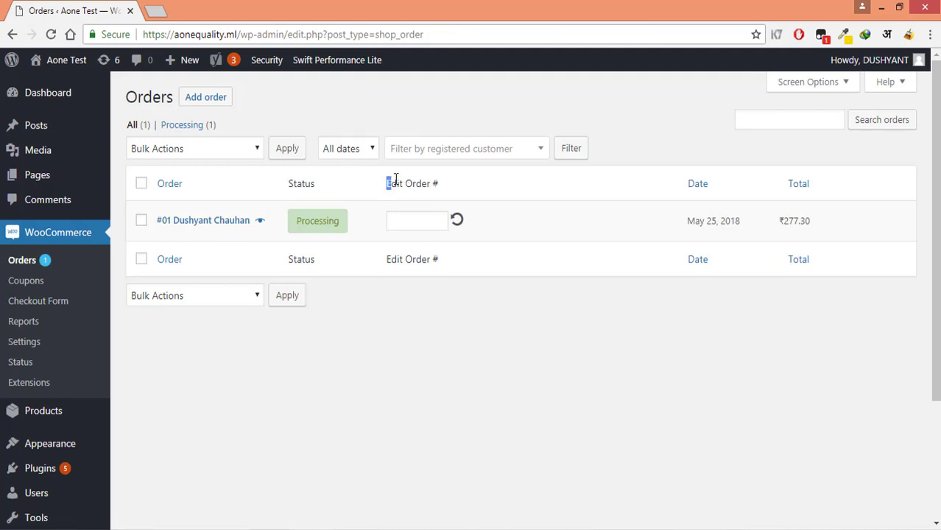
Enter a new order number for the processing order, update it and reload the orders list.
drag(385, 185, 428, 184)
click(420, 220)
text(02)
click(458, 226)
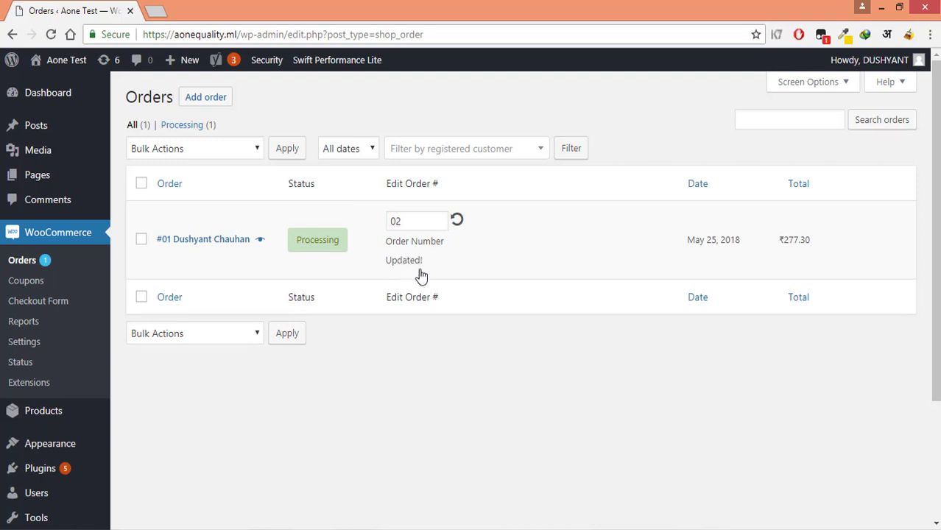
click(22, 264)
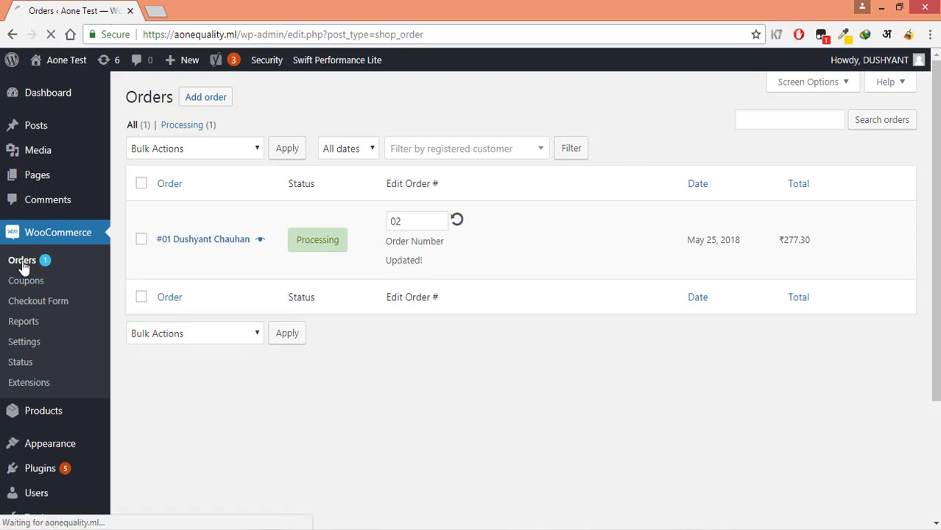